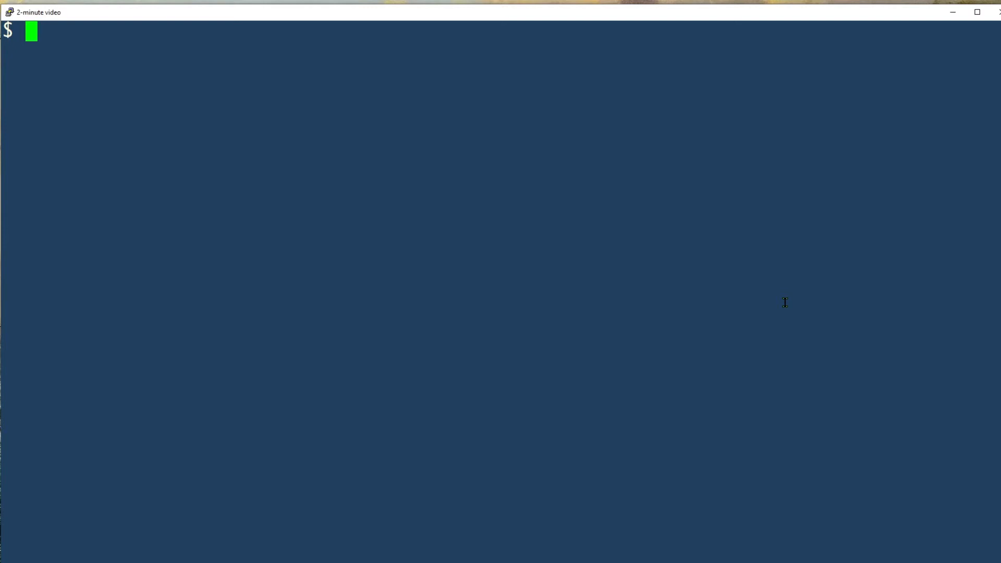
type("ccd")
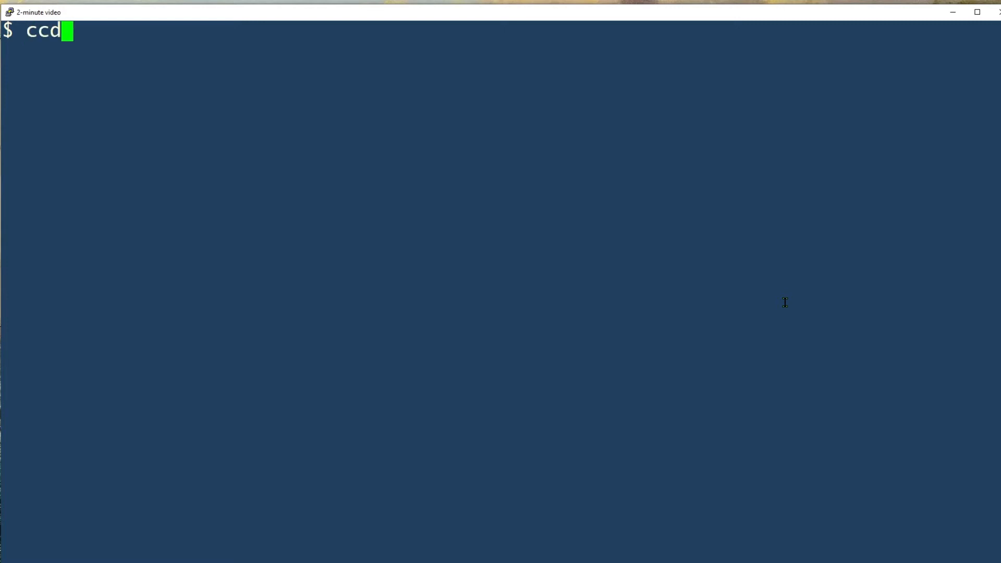
type(" PDFs")
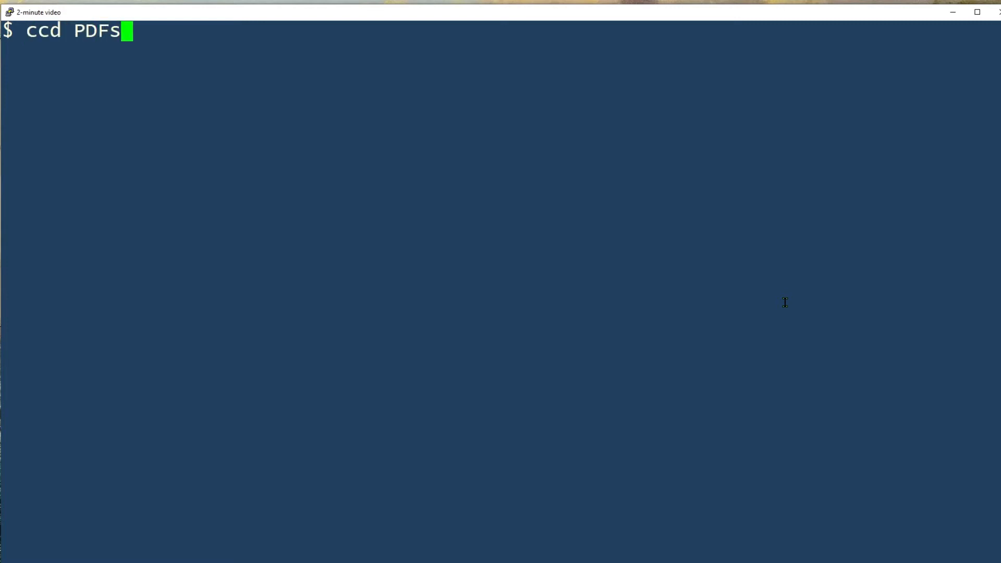
- Enter the PDFs folder with cd PDFs, then create ~/PDFs.tgz from all *.pdf files using tar -czf
key("Left")
key("Left")
key("Left")
key("Left")
key("BackSpace")
key("Return")
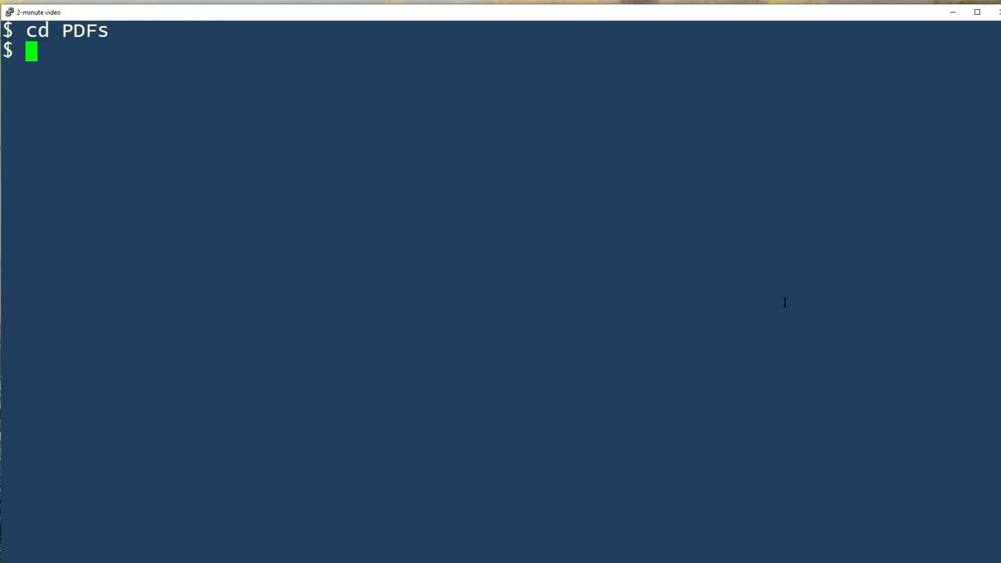
type("tar -czf ~/PDFs.tgz *.pdf")
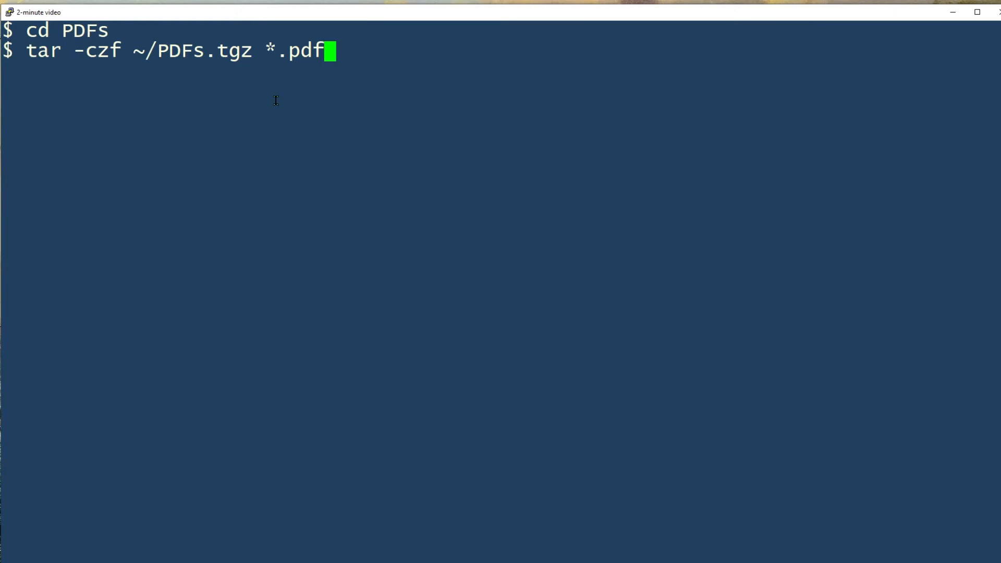
key("Return")
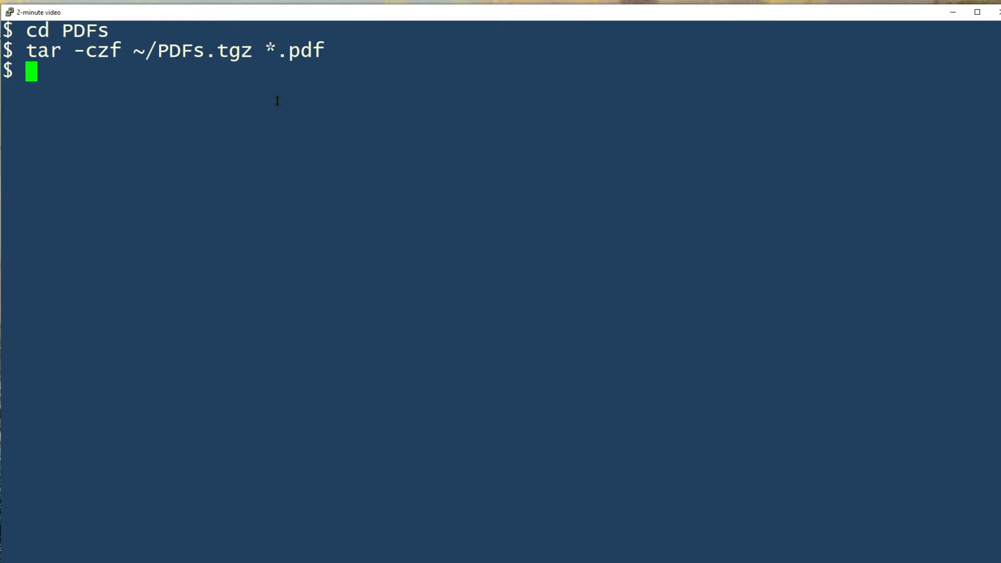
type("ls ")
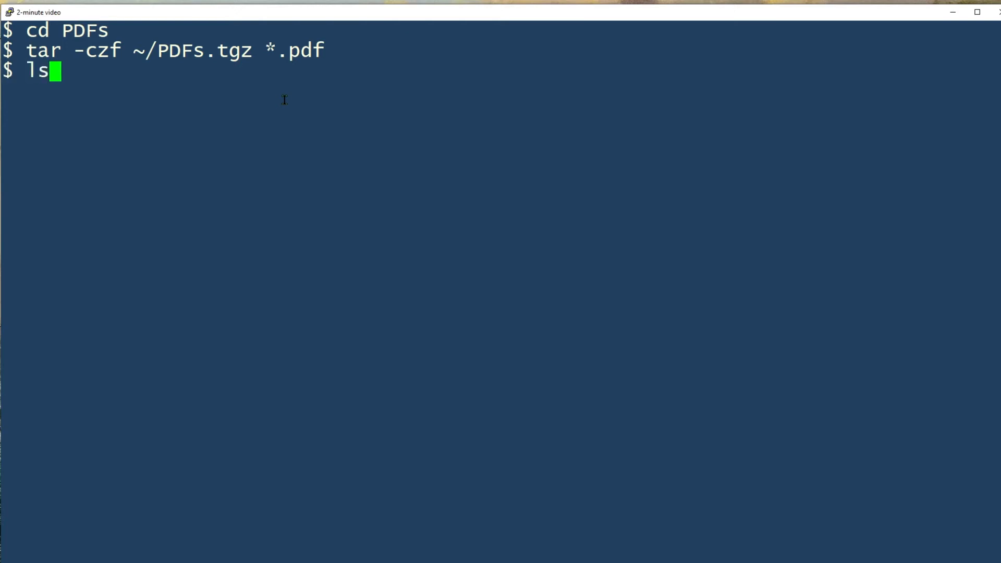
type("-l ..")
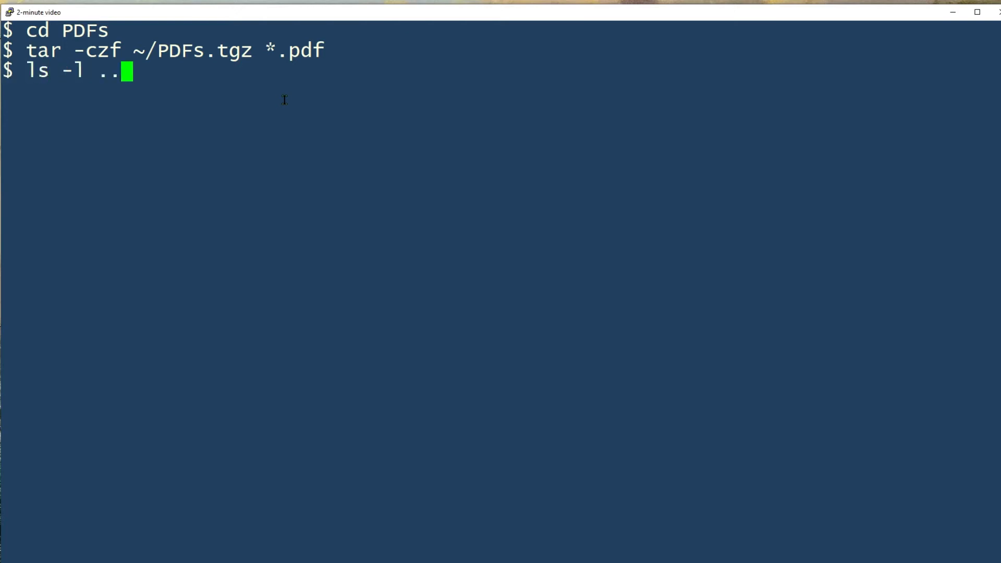
type("/P")
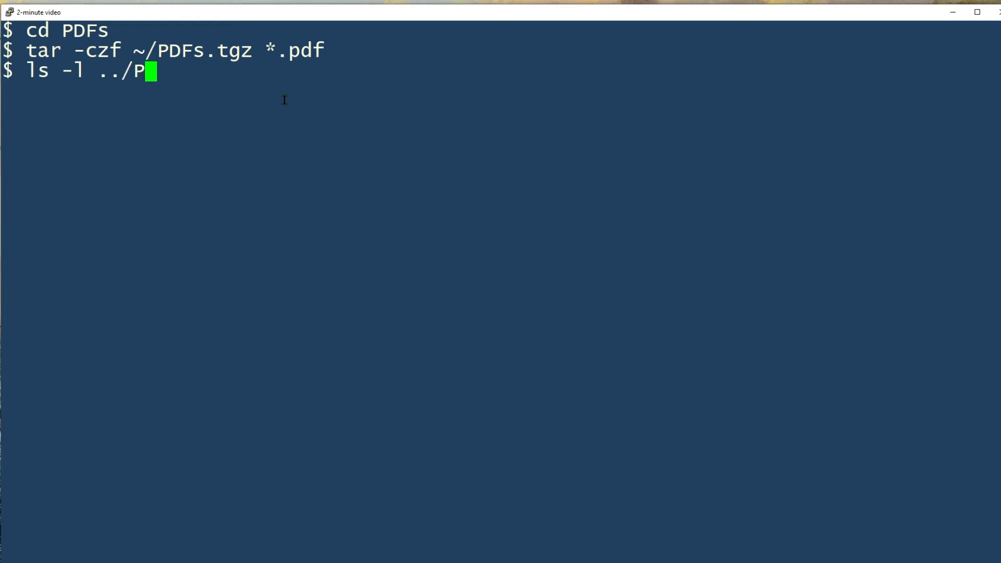
type("DFs.")
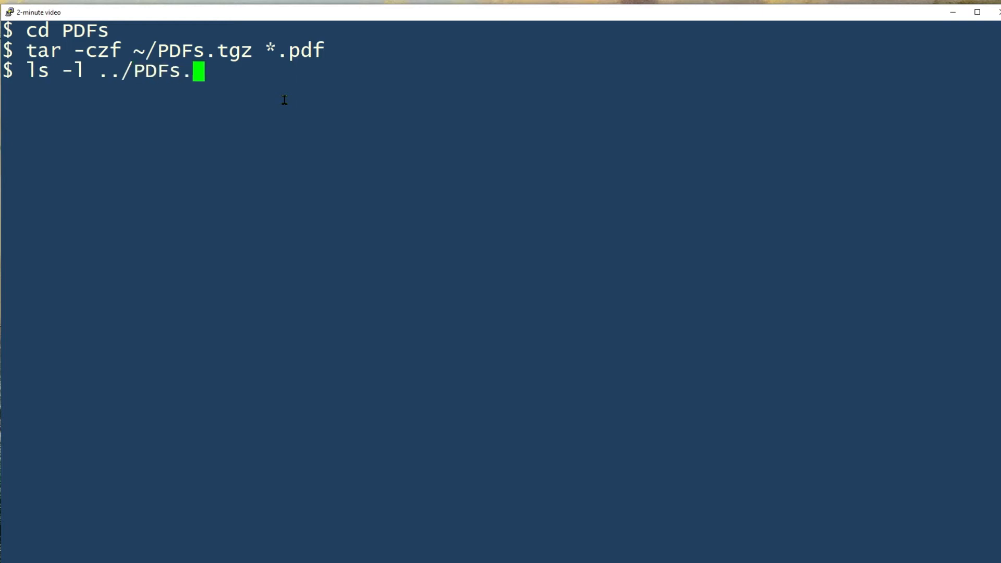
type("tgz")
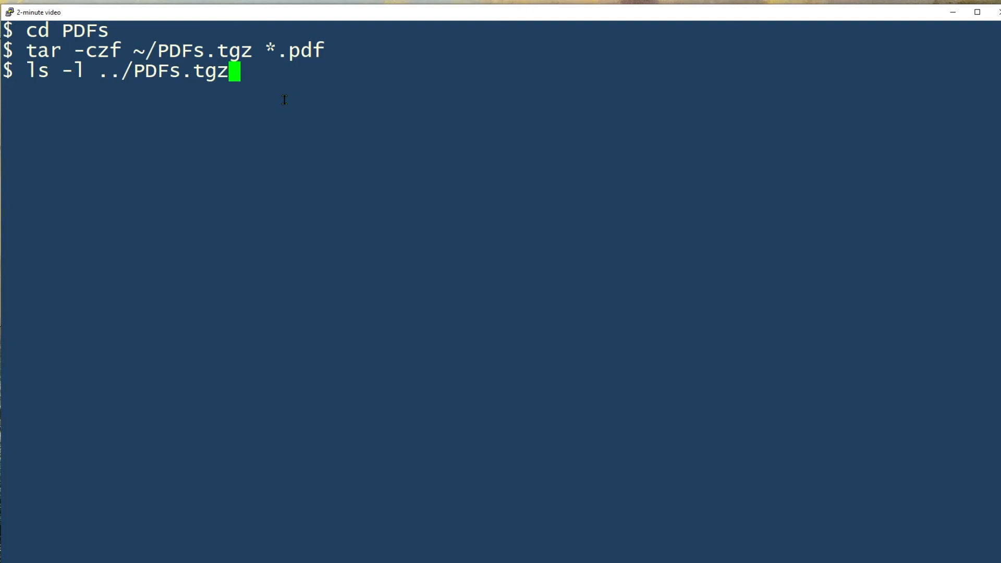
- Show a detailed listing of ../PDFs.tgz confirming its 34998193-byte size
key("Return")
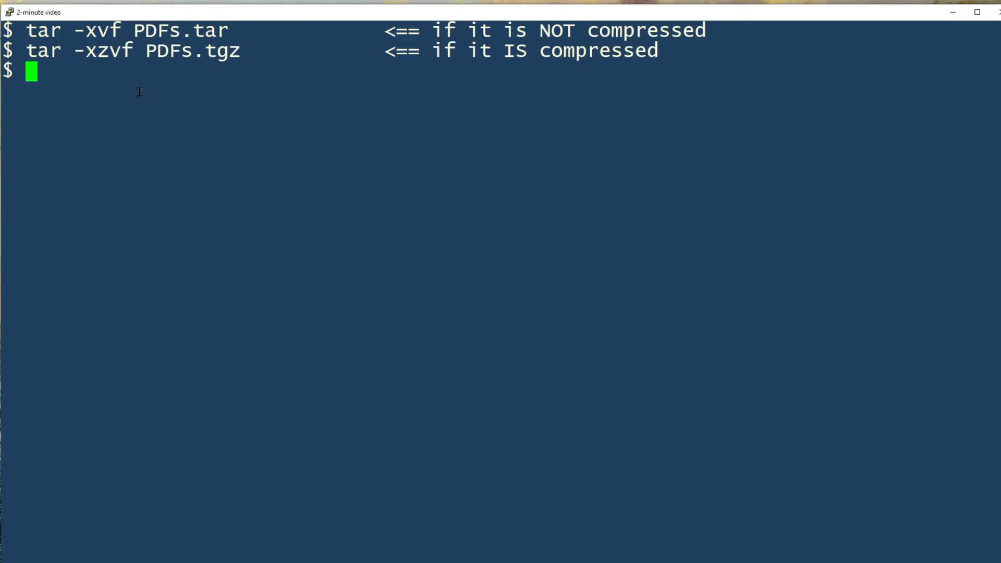
type("tar ")
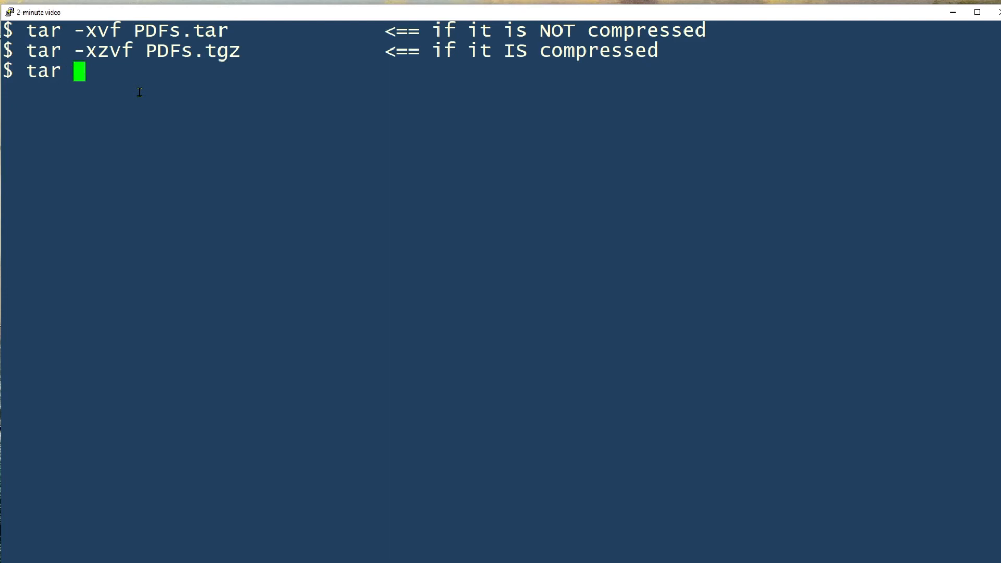
type("-x")
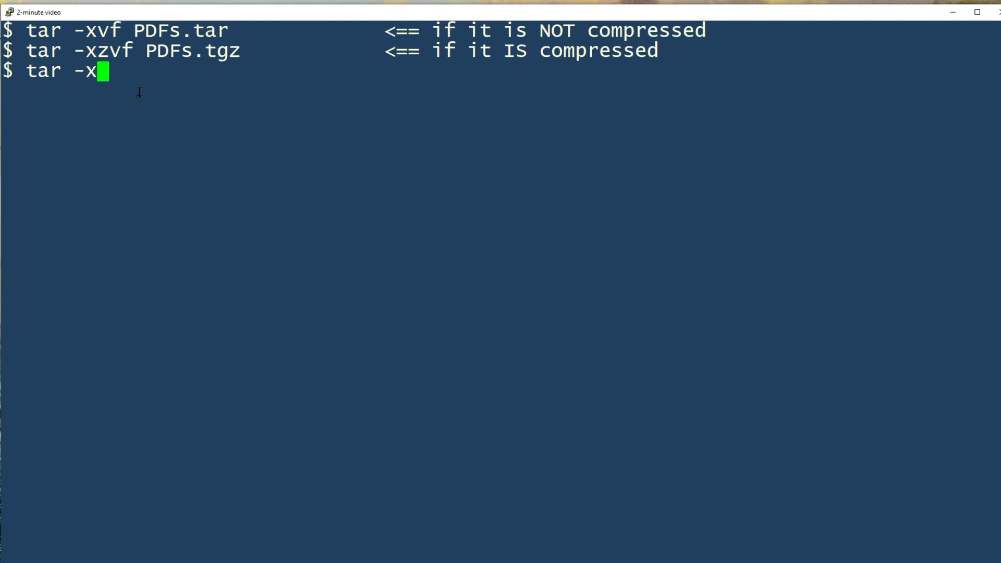
type("vf")
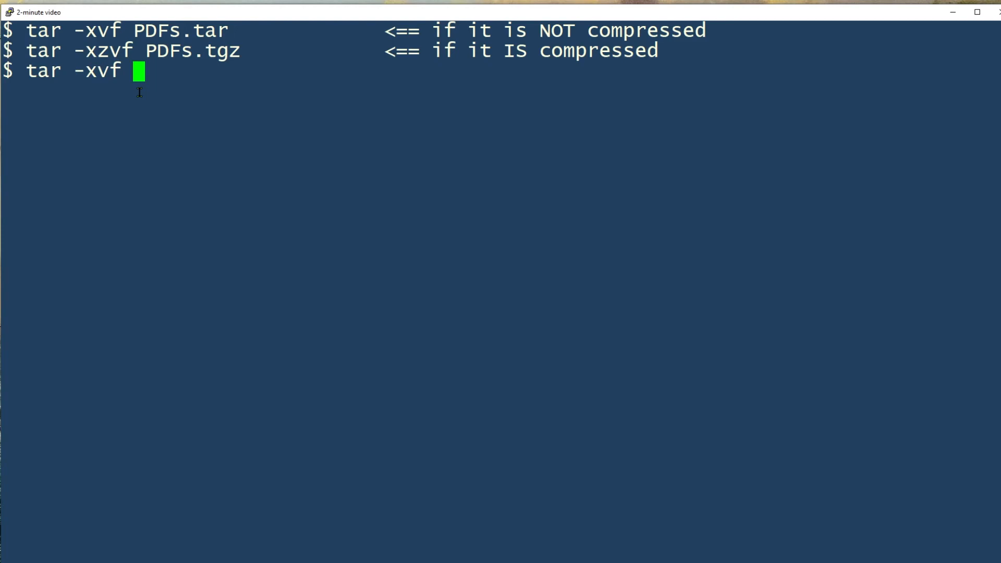
type(" ~/PDFFs")
- Extract only zoomap.pdf from ~/PDFs.tgz with tar -xvf, fixing the archive name typo
key("BackSpace")
key("BackSpace")
type("s.tgz ")
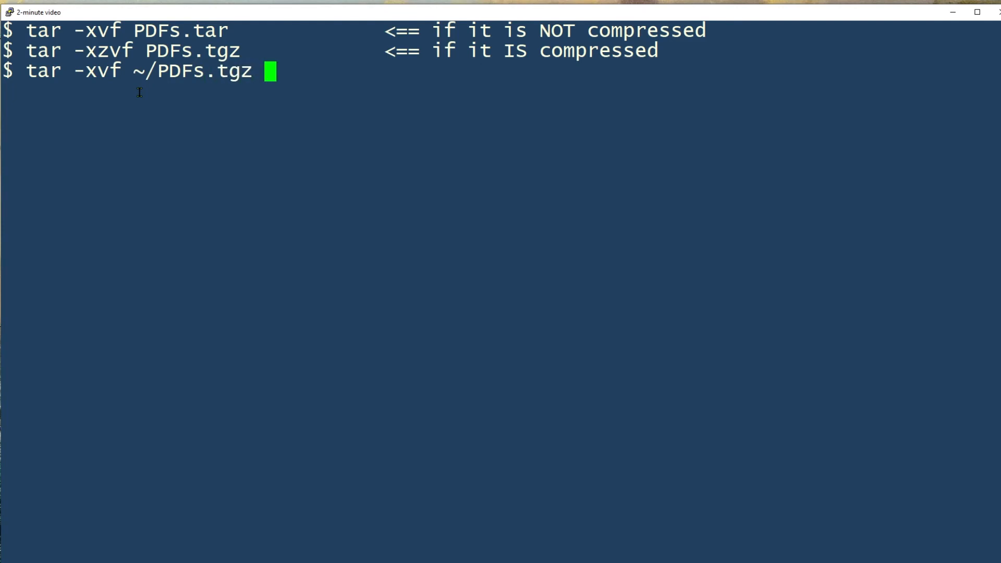
type("zoom")
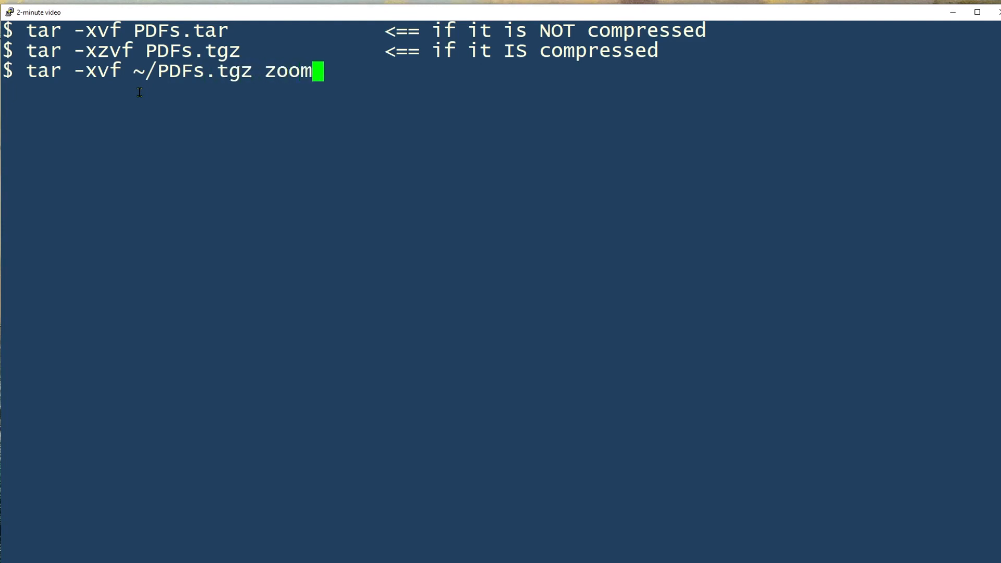
type("ap.p")
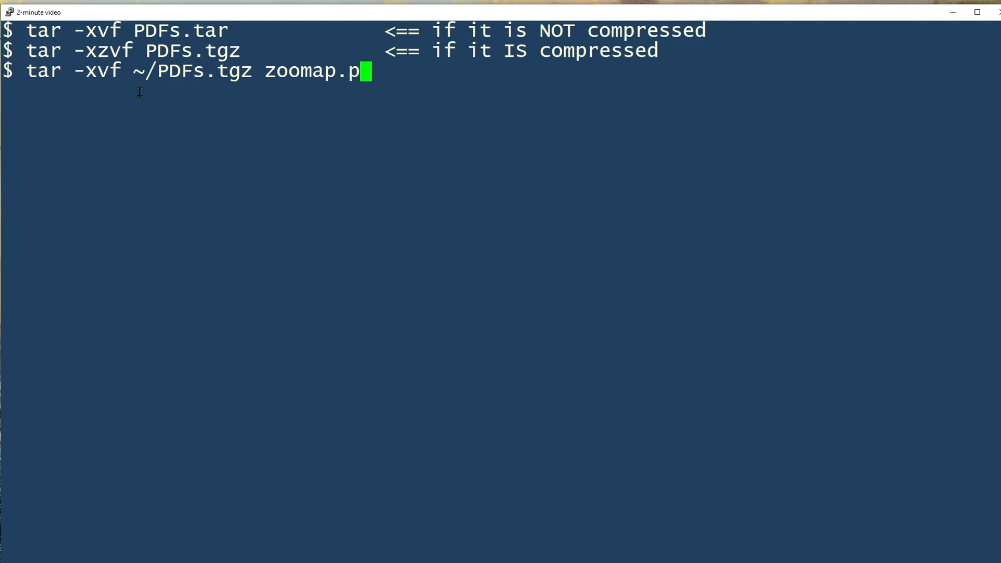
type("df")
key("Return")
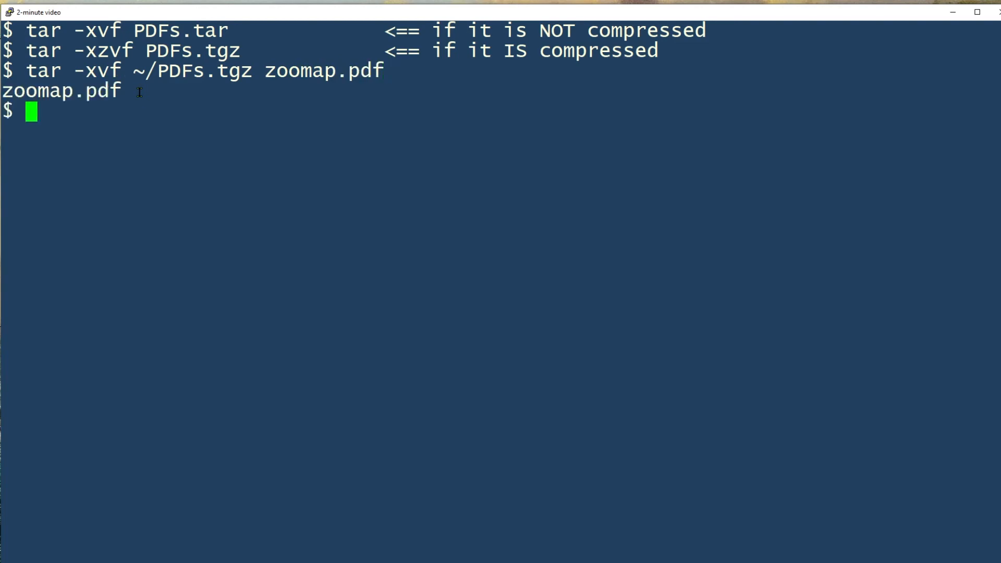